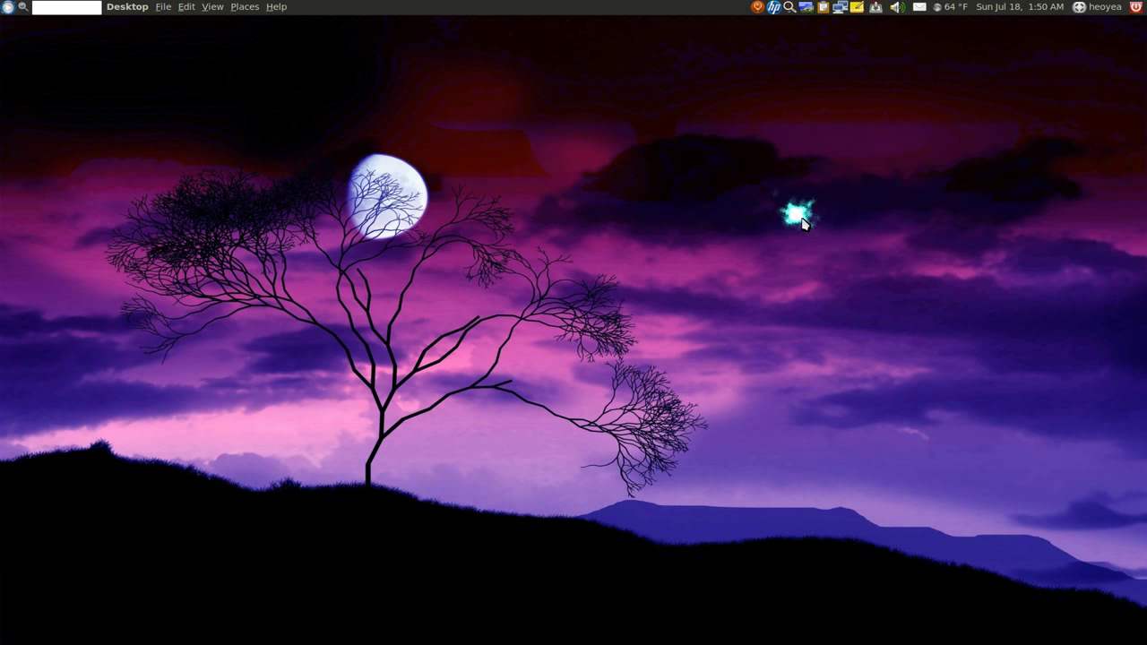
# Step: Launch a terminal, run winetricks, and tick 7zip in its package-install list
pyautogui.hotkey('ctrl', 'space')
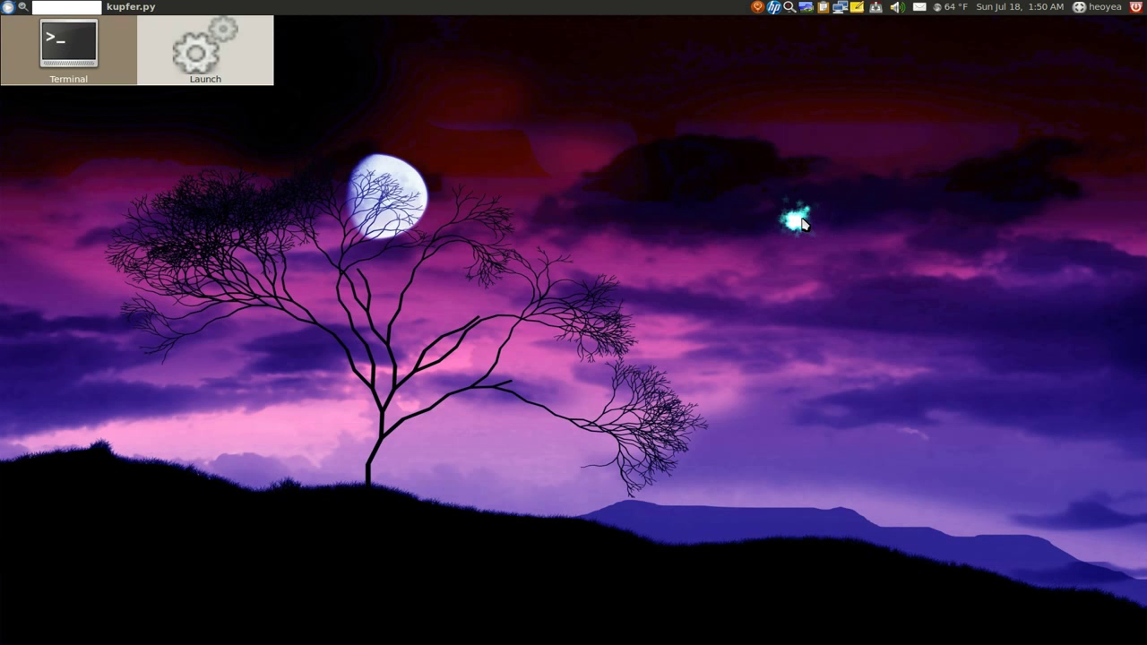
pyautogui.press('Return')
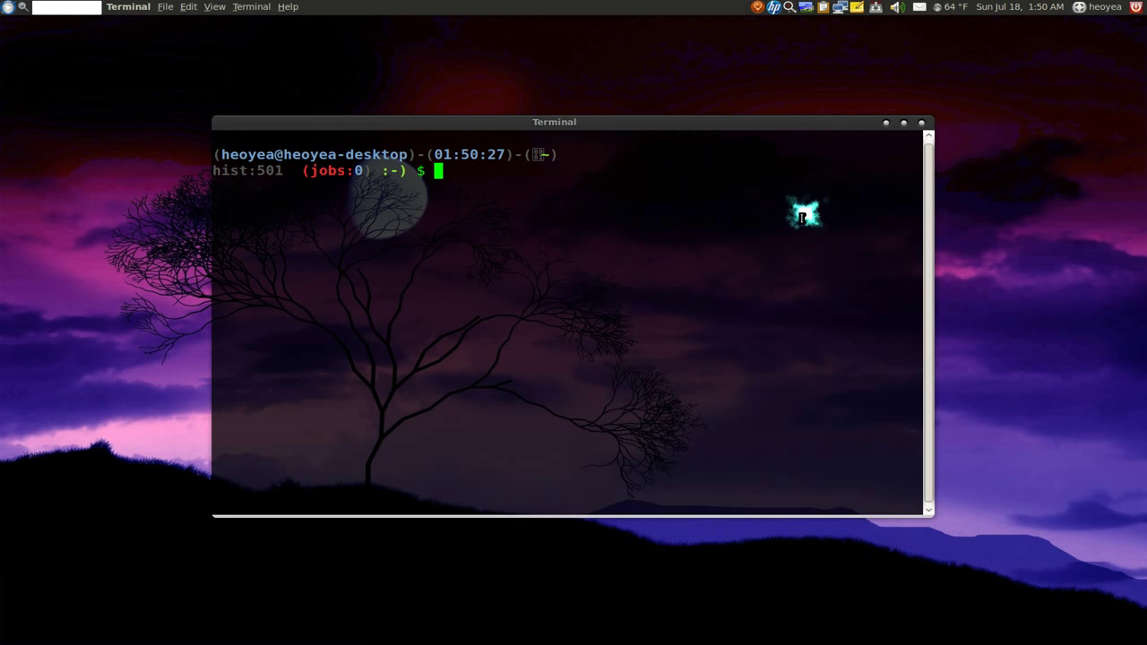
pyautogui.write('winetricks')
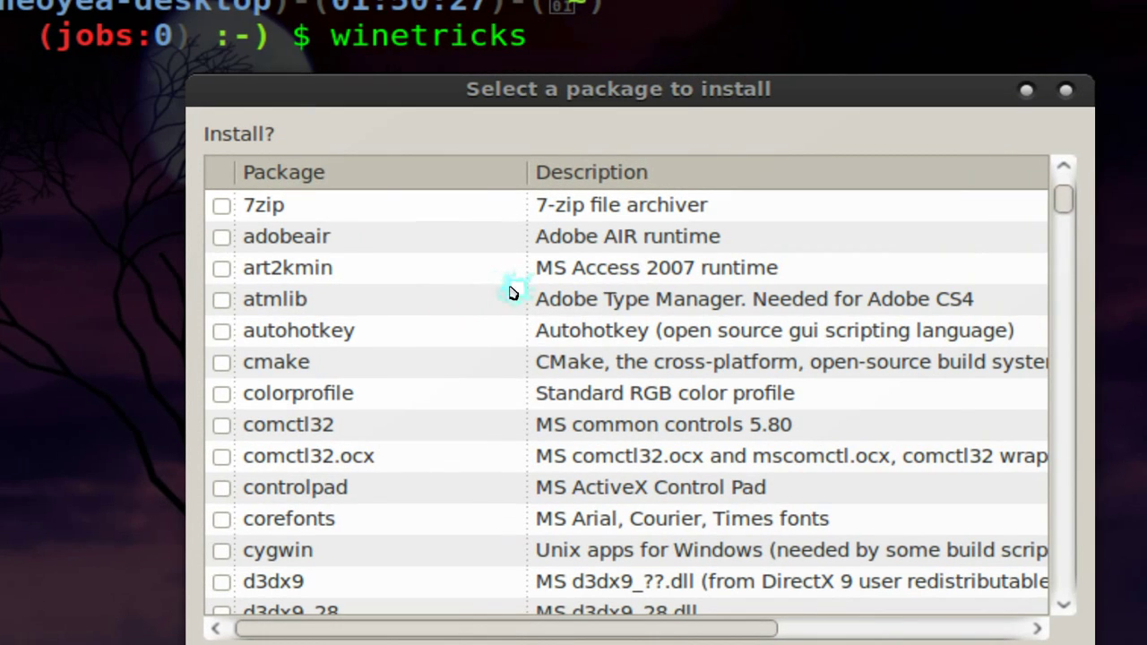
pyautogui.scroll(-2, 403, 405)
pyautogui.scroll(1, 404, 406)
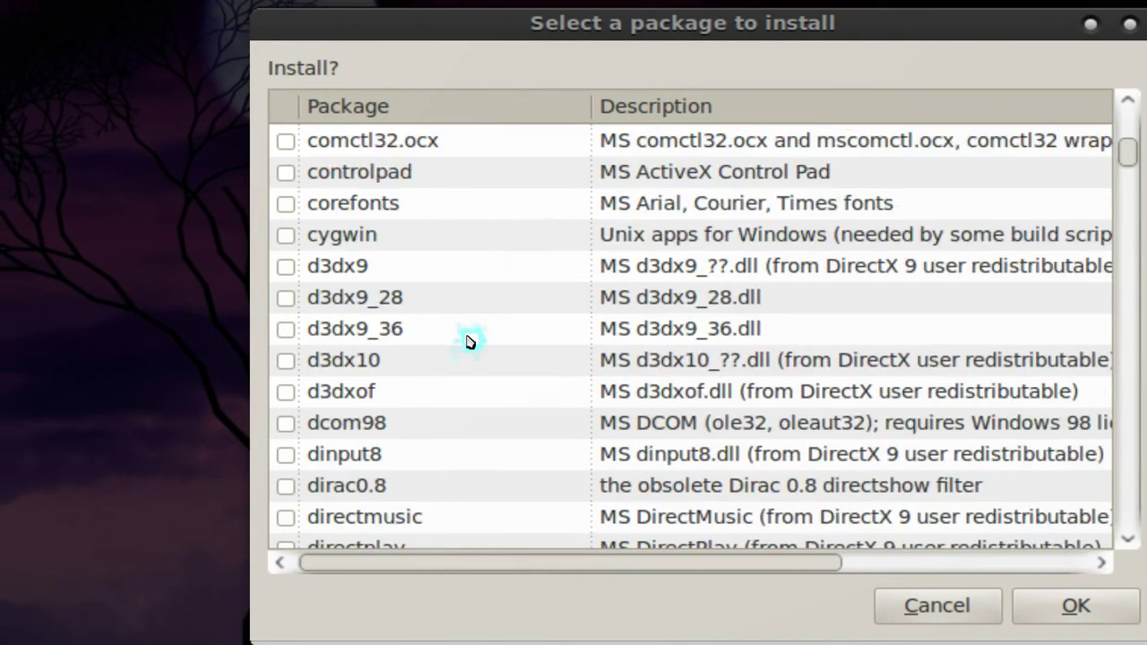
pyautogui.scroll(2, 469, 341)
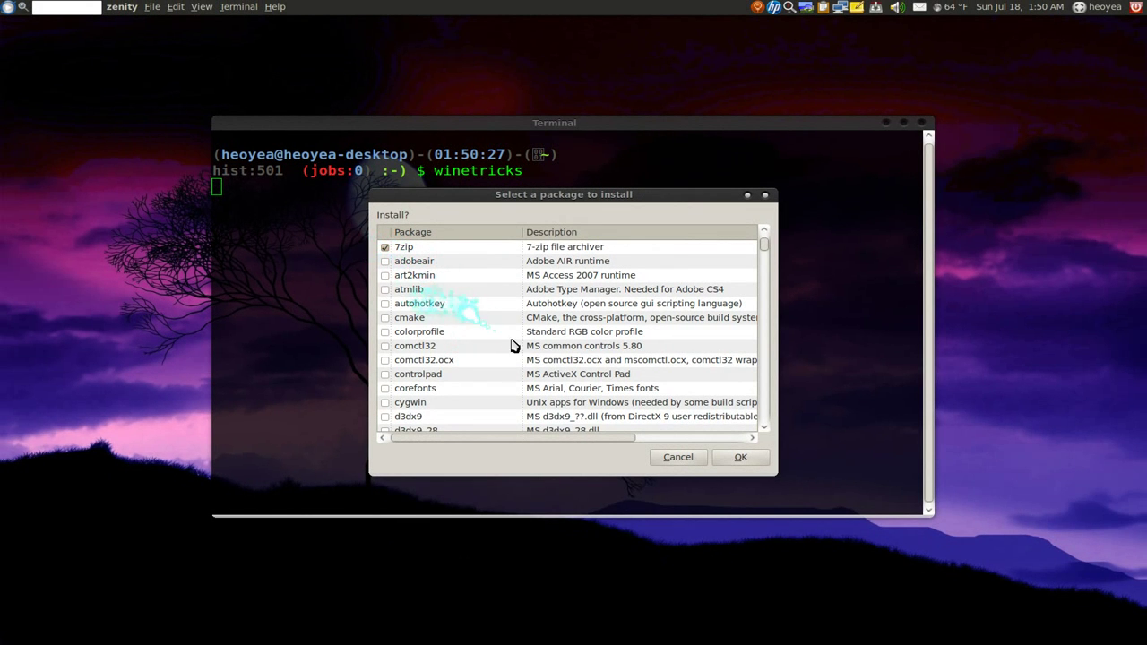
# Step: Confirm the 7zip install and complete the 7-Zip 4.65 setup into the default folder
pyautogui.click(733, 458)
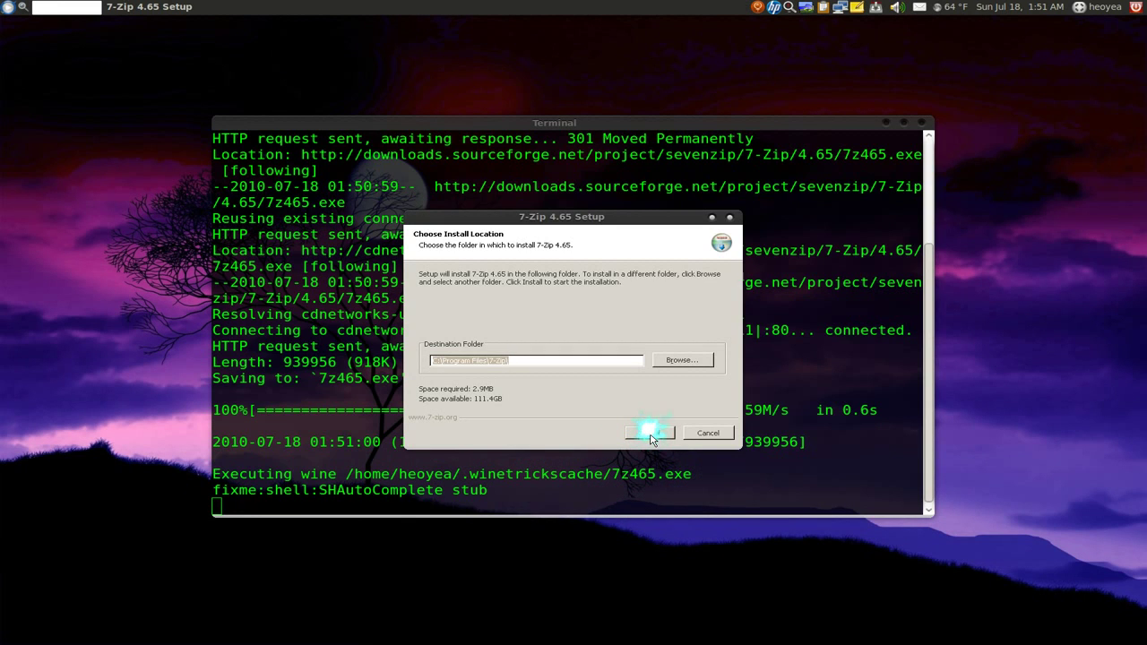
pyautogui.click(651, 436)
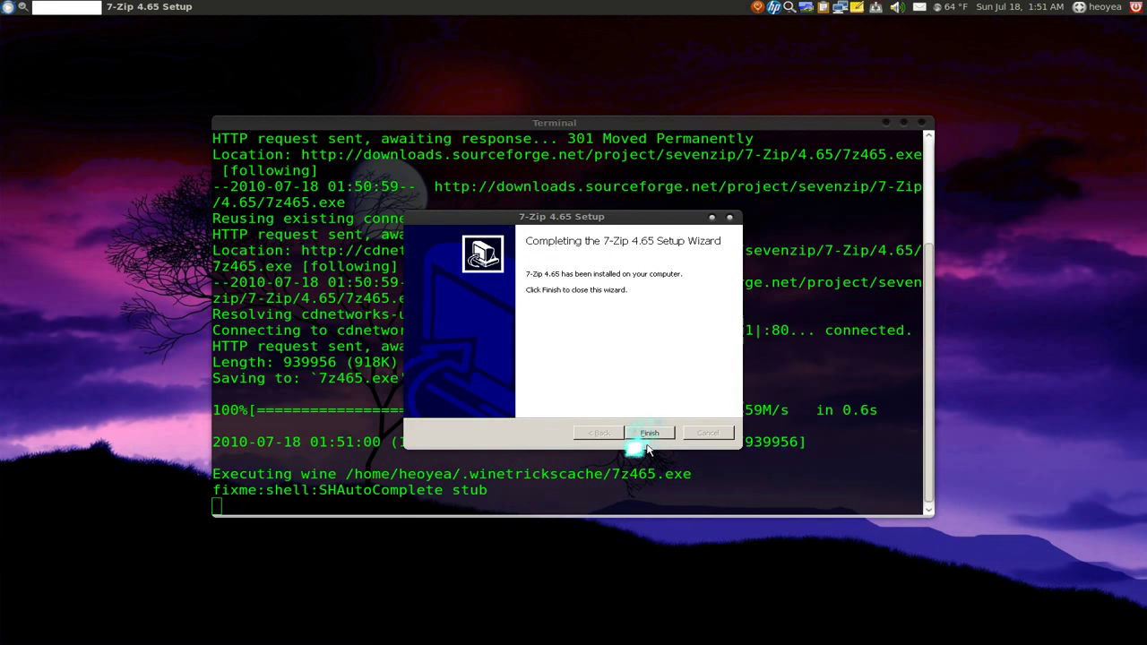
pyautogui.click(649, 434)
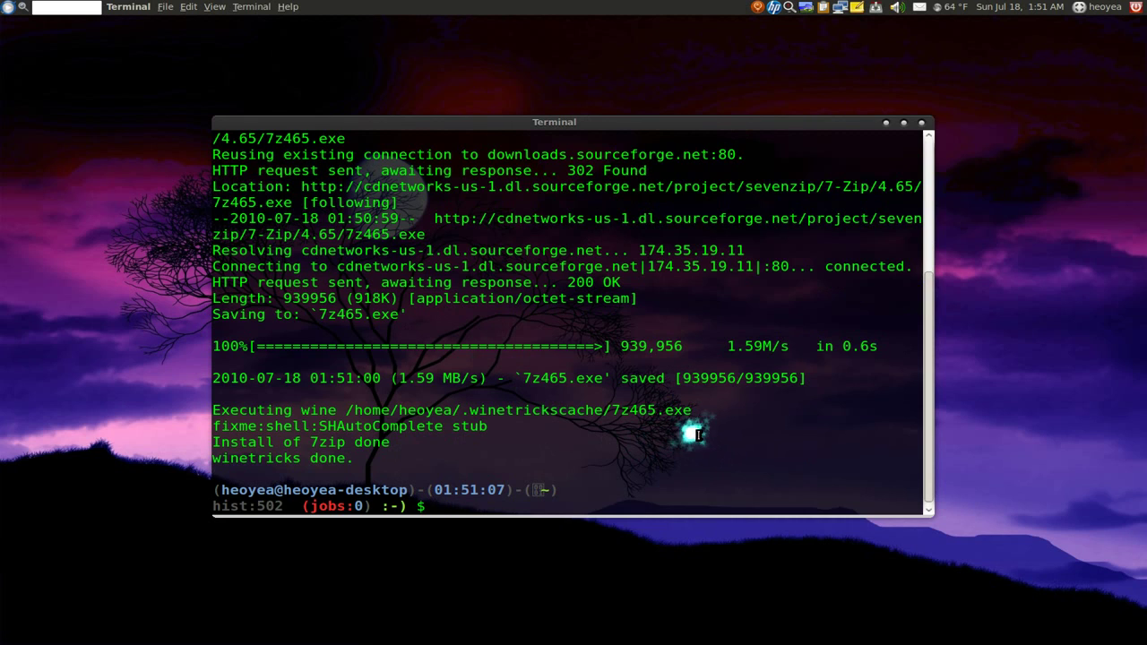
# Step: Bring back the Chromium browser and scroll the Torchlight AppDB page to its HOWTO
pyautogui.click(884, 124)
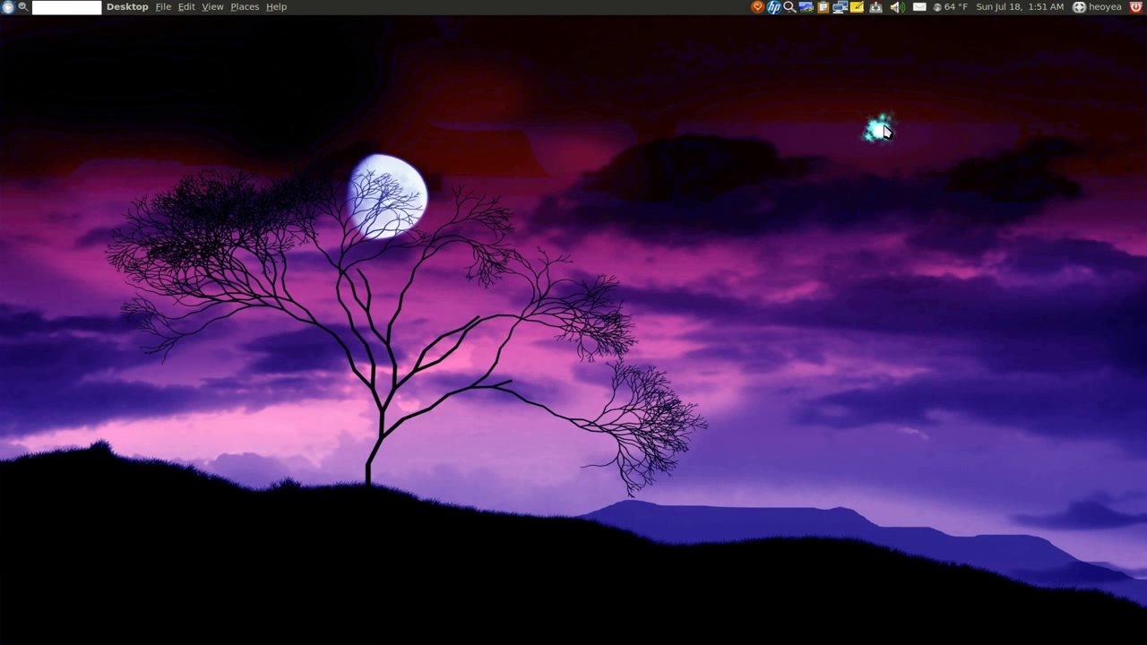
pyautogui.click(551, 638)
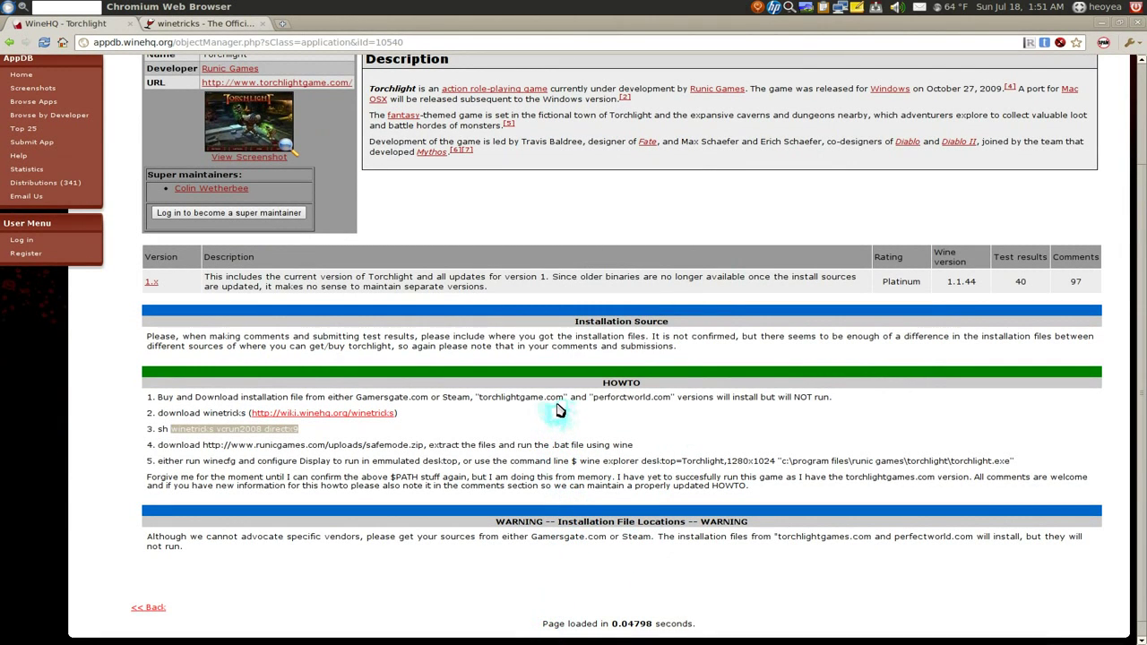
pyautogui.scroll(1, 573, 368)
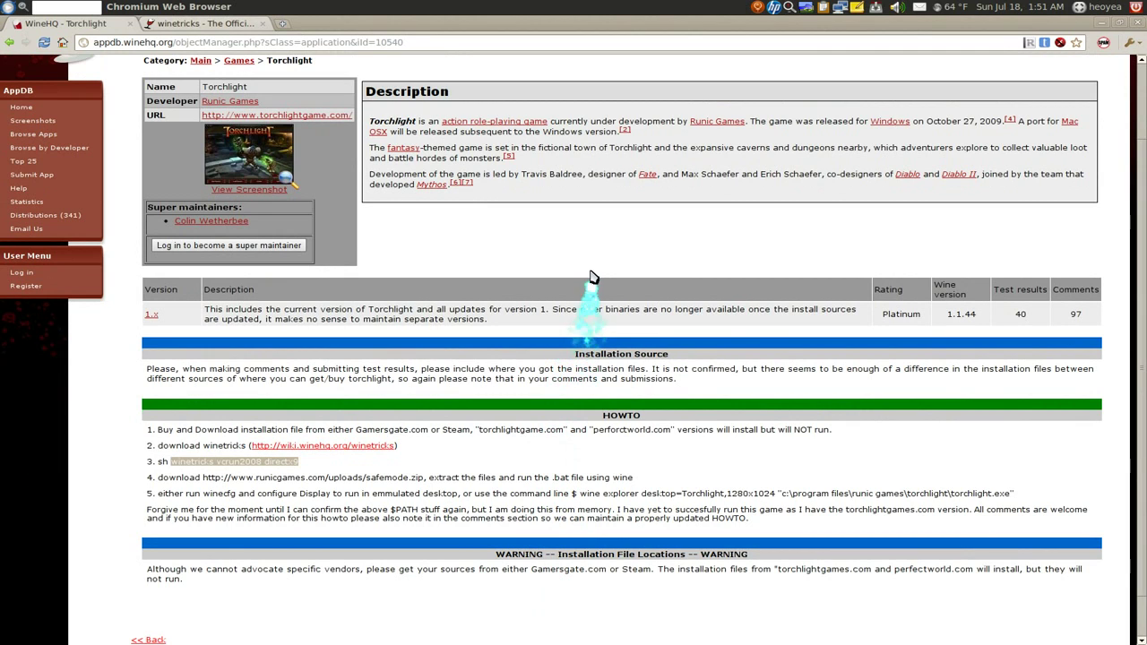
pyautogui.scroll(1, 598, 258)
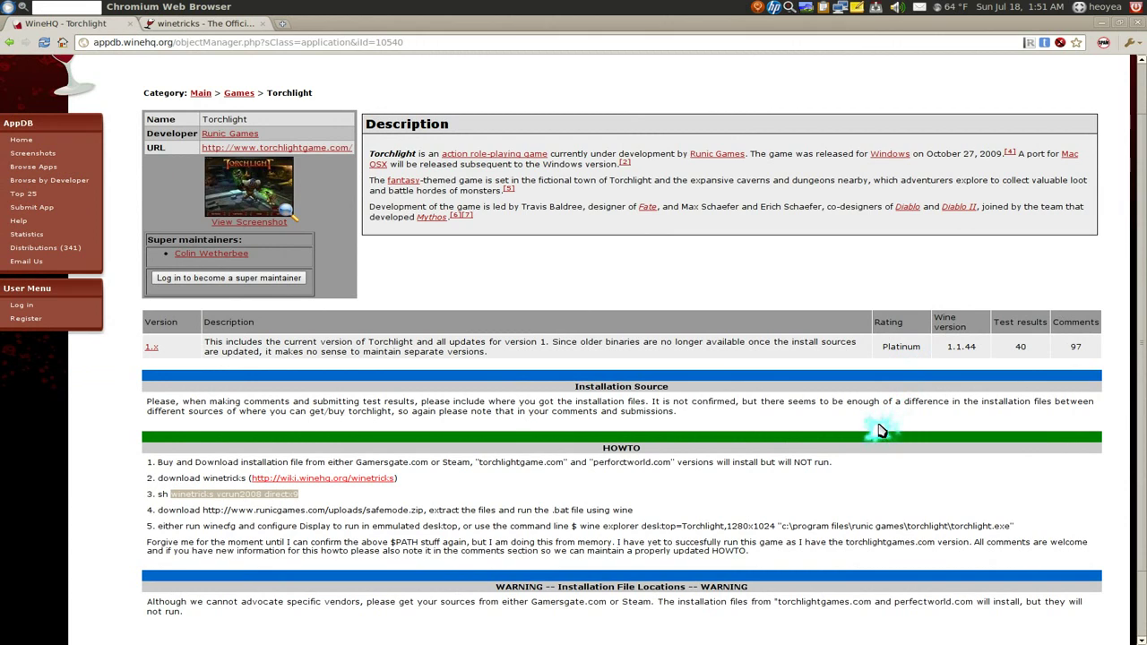
pyautogui.scroll(-3, 881, 423)
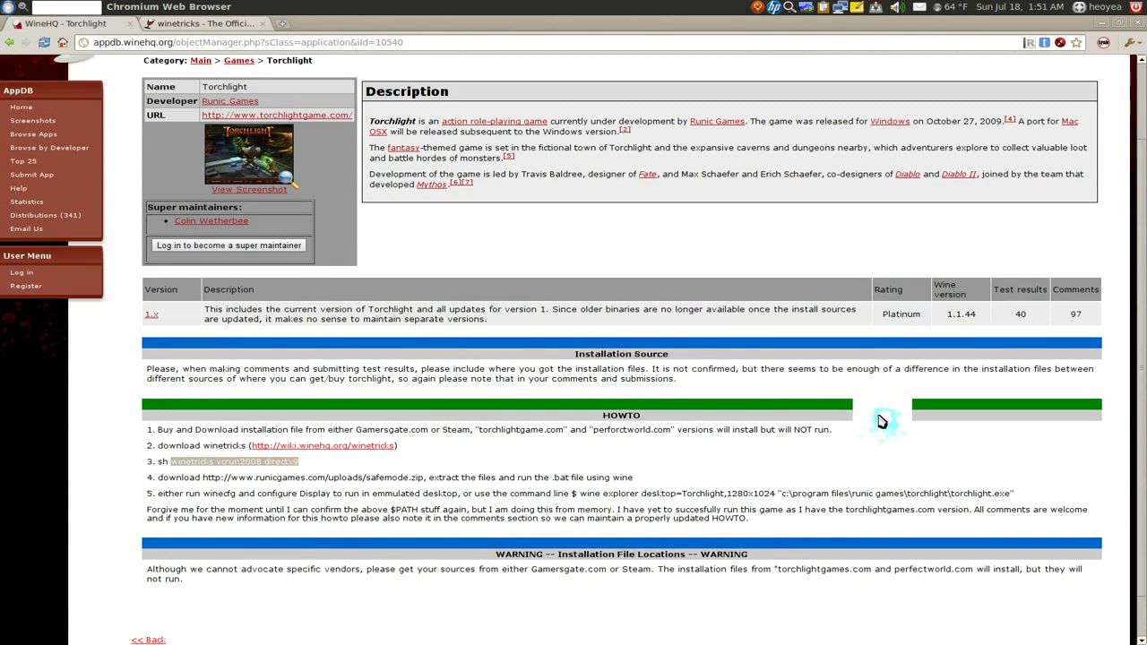
pyautogui.click(419, 417)
pyautogui.click(188, 429)
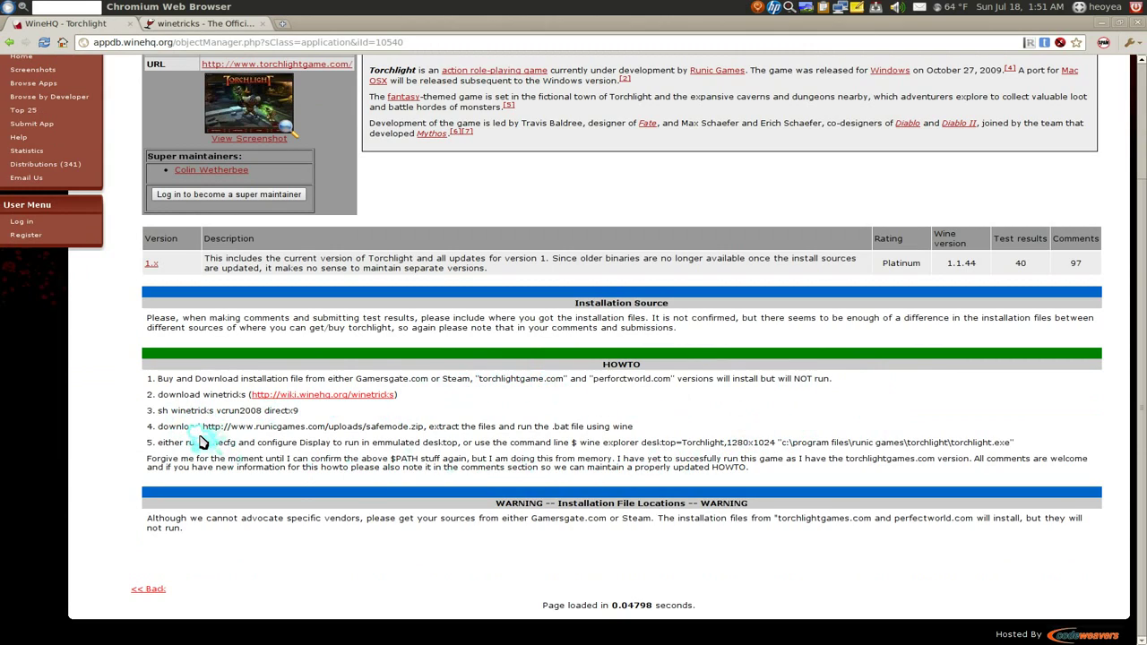
pyautogui.click(196, 434)
# Step: Copy the 'winetricks vcrun2008 directx9' command from step 3 of the HOWTO
pyautogui.moveTo(298, 410); pyautogui.dragTo(177, 409)
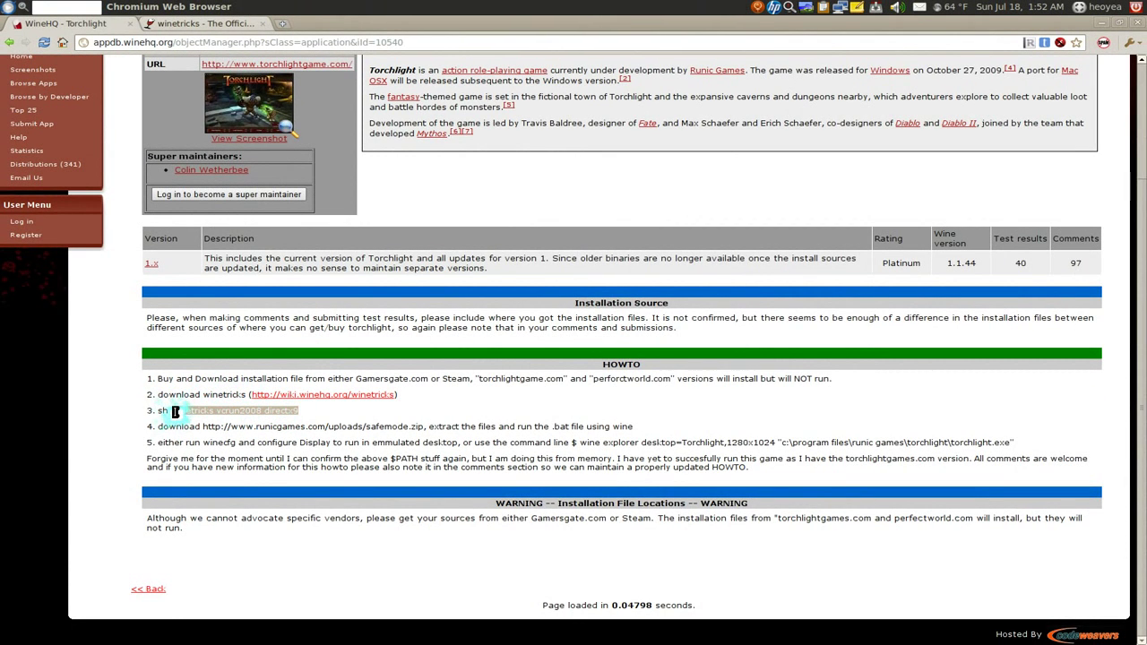
pyautogui.moveTo(175, 412); pyautogui.dragTo(309, 411)
pyautogui.rightClick(292, 415)
pyautogui.click(293, 417)
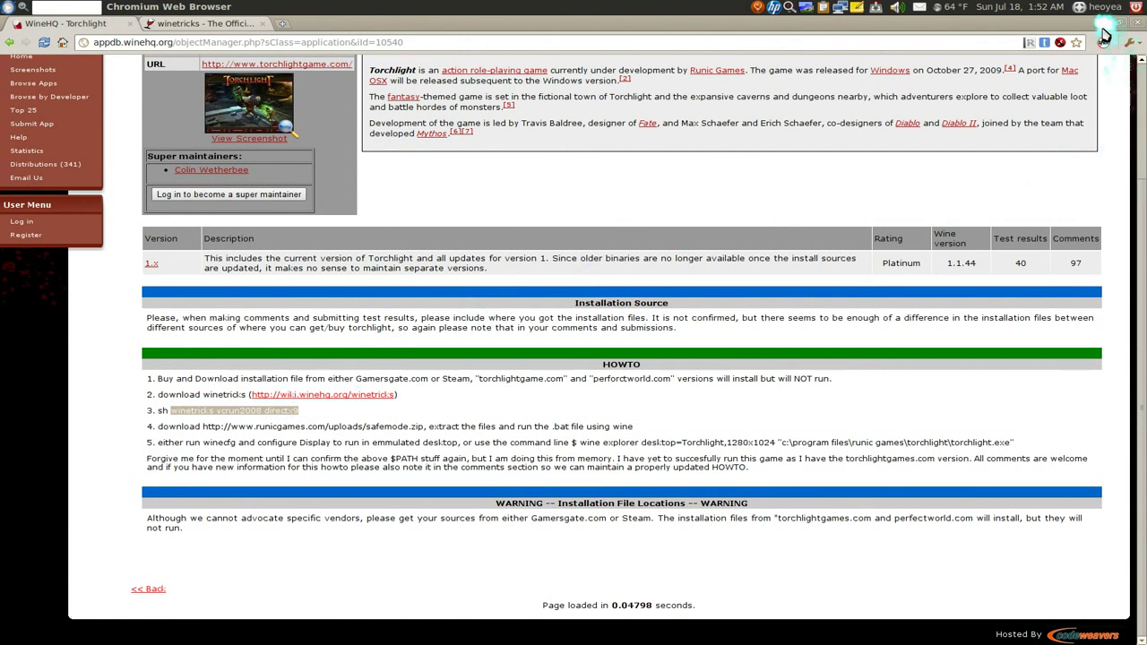
pyautogui.click(757, 7)
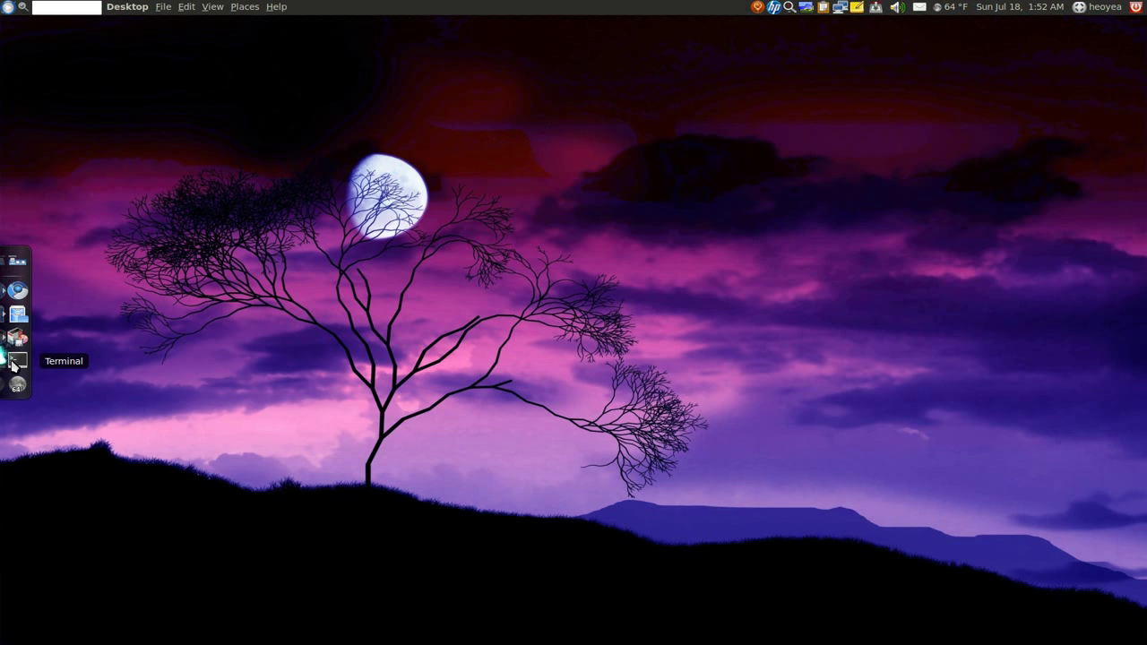
# Step: Paste and run 'winetricks vcrun2008 directx9' in the terminal
pyautogui.click(16, 362)
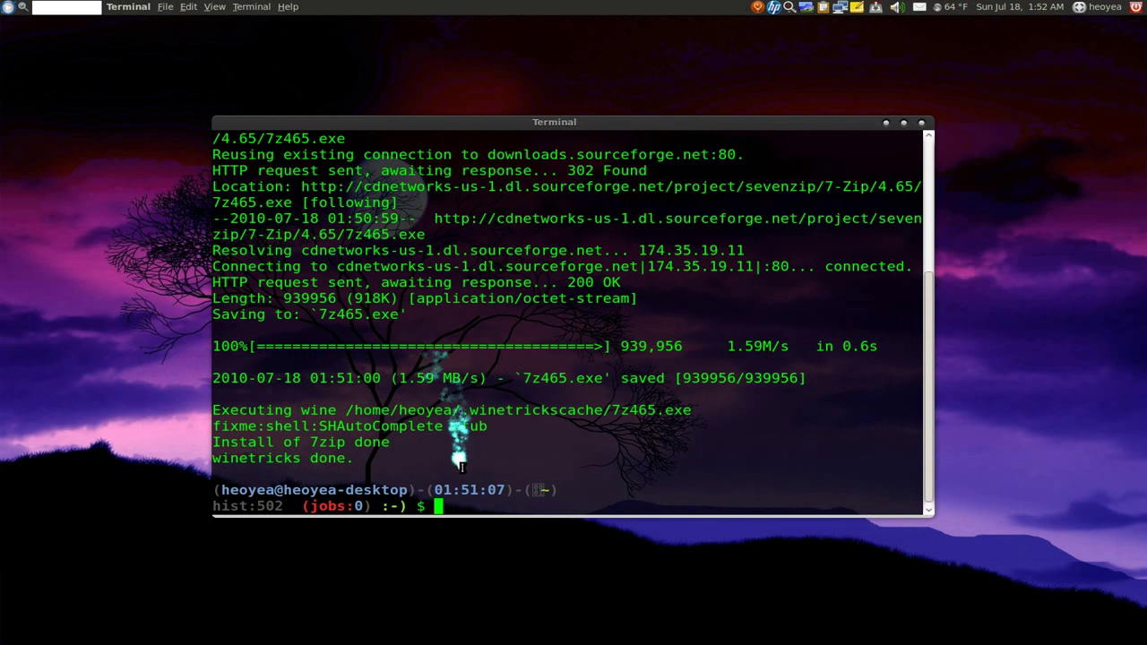
pyautogui.middleClick(458, 504)
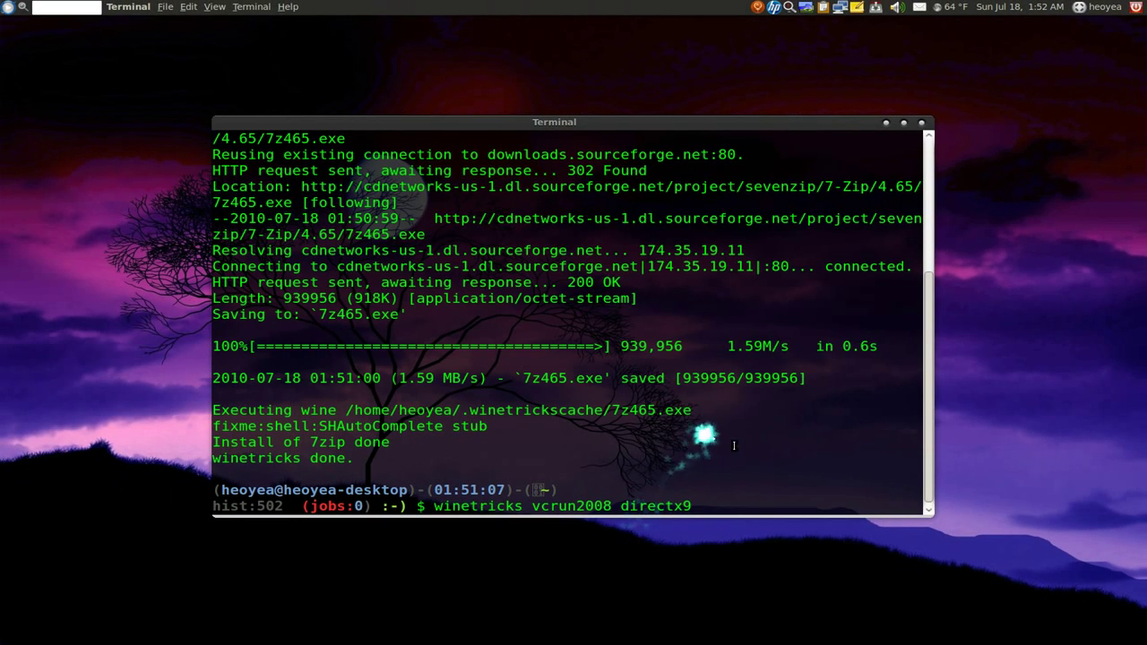
pyautogui.press('Return')
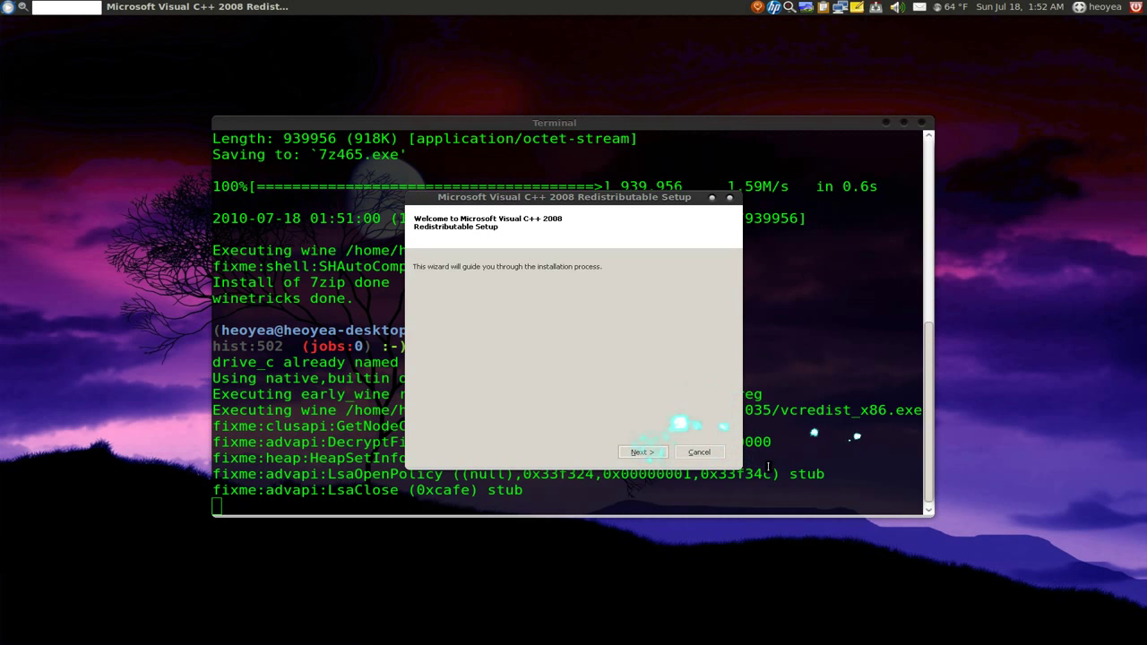
# Step: Cancel the Visual C++ 2008 setup so the install aborts, then switch to the file-browser workspace
pyautogui.click(707, 452)
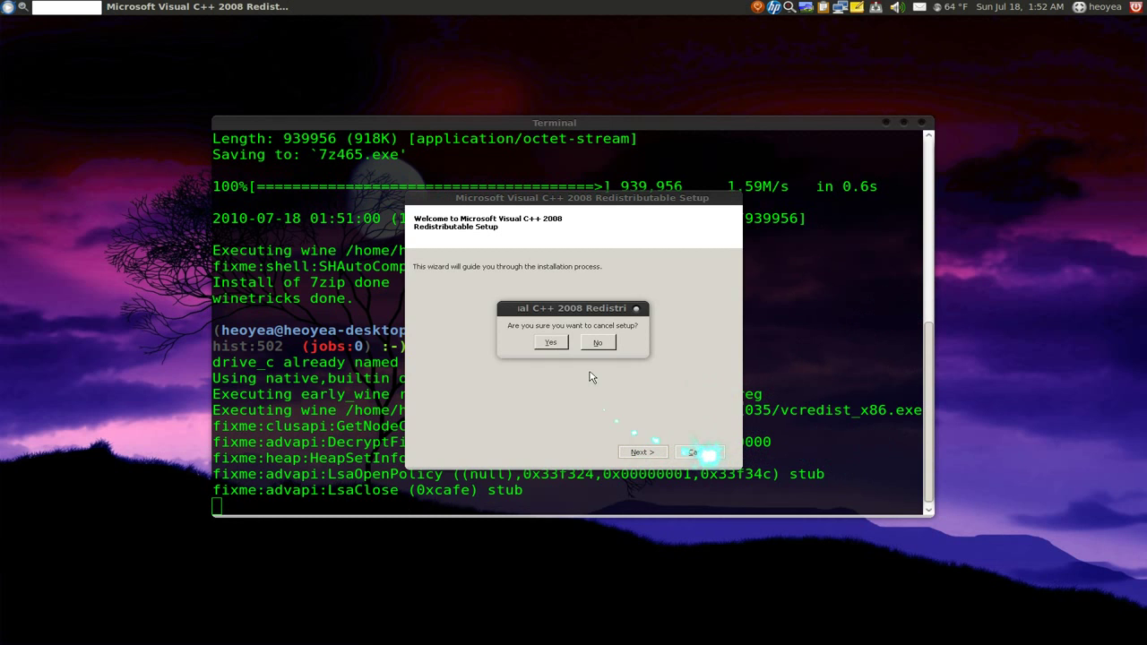
pyautogui.click(545, 344)
pyautogui.click(683, 453)
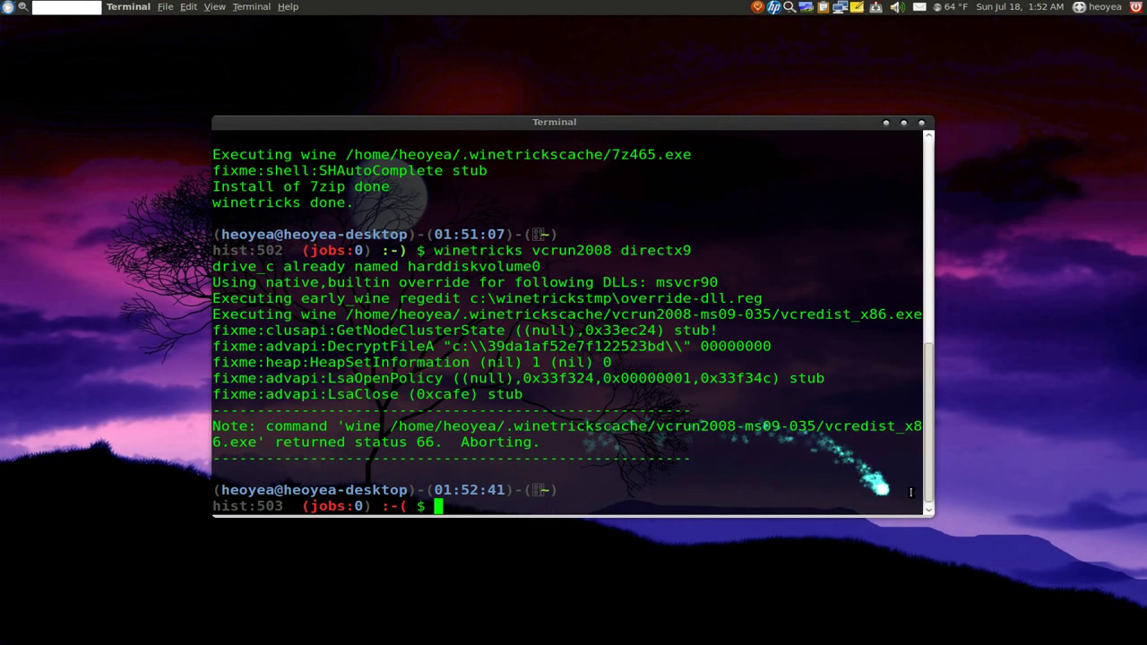
pyautogui.press('super+e')
pyautogui.click(828, 453)
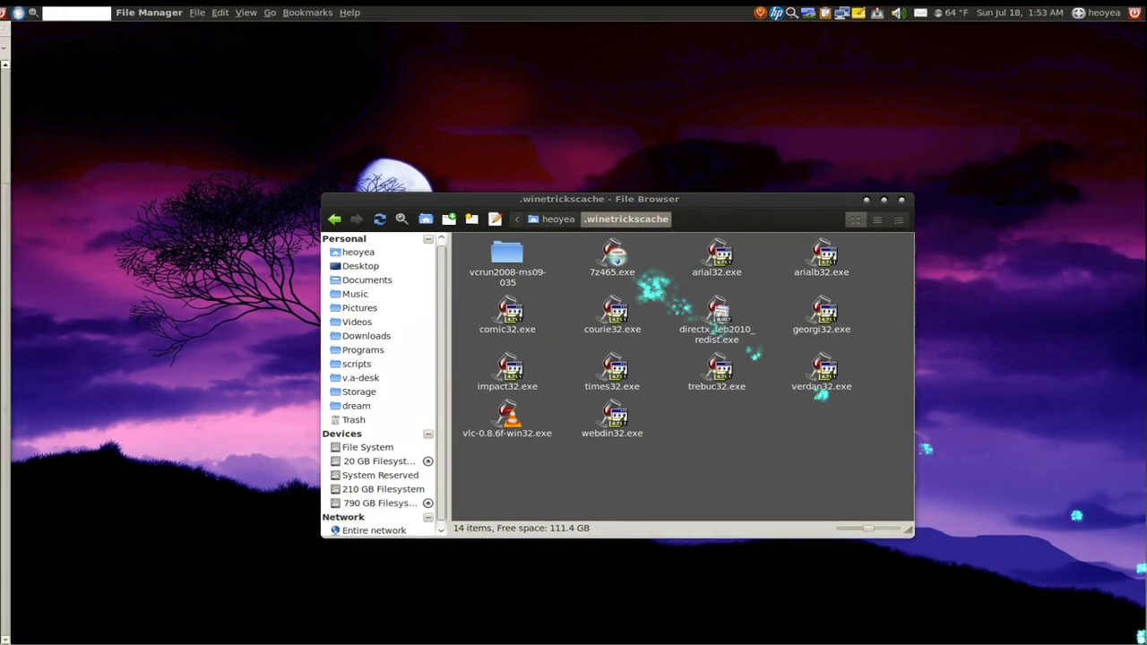
# Step: Open the Expo overview of all workspaces
pyautogui.press('super+e')
# Step: In Synaptic, check wine, winetricks and cabextract (1.2-3) are installed, then close it
pyautogui.click(781, 199)
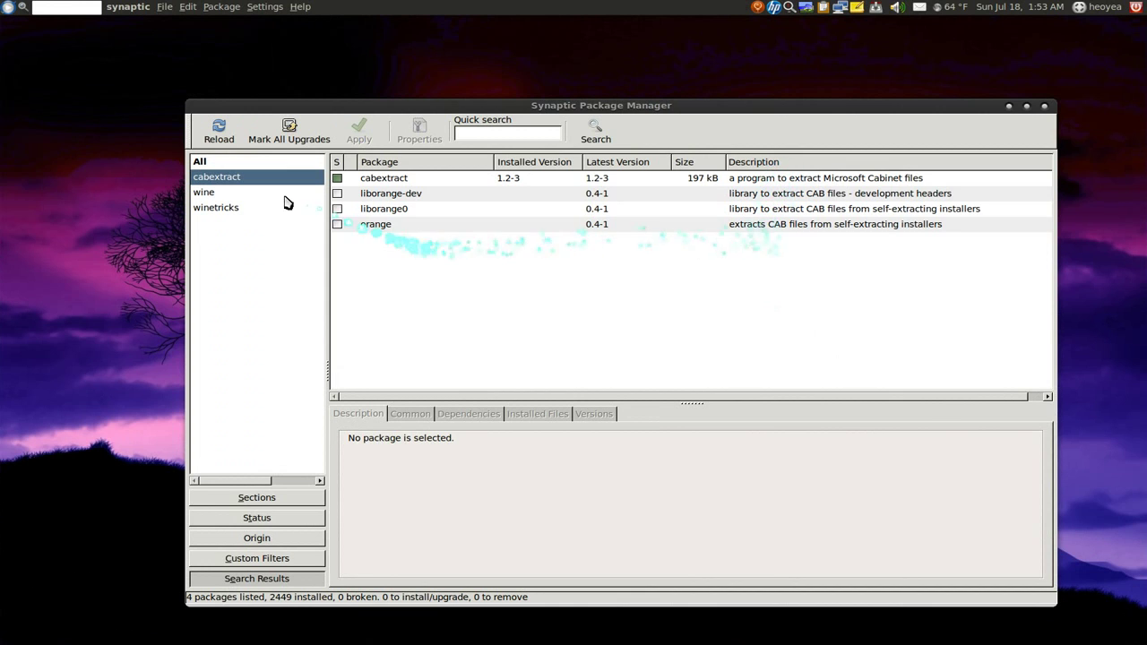
pyautogui.click(248, 193)
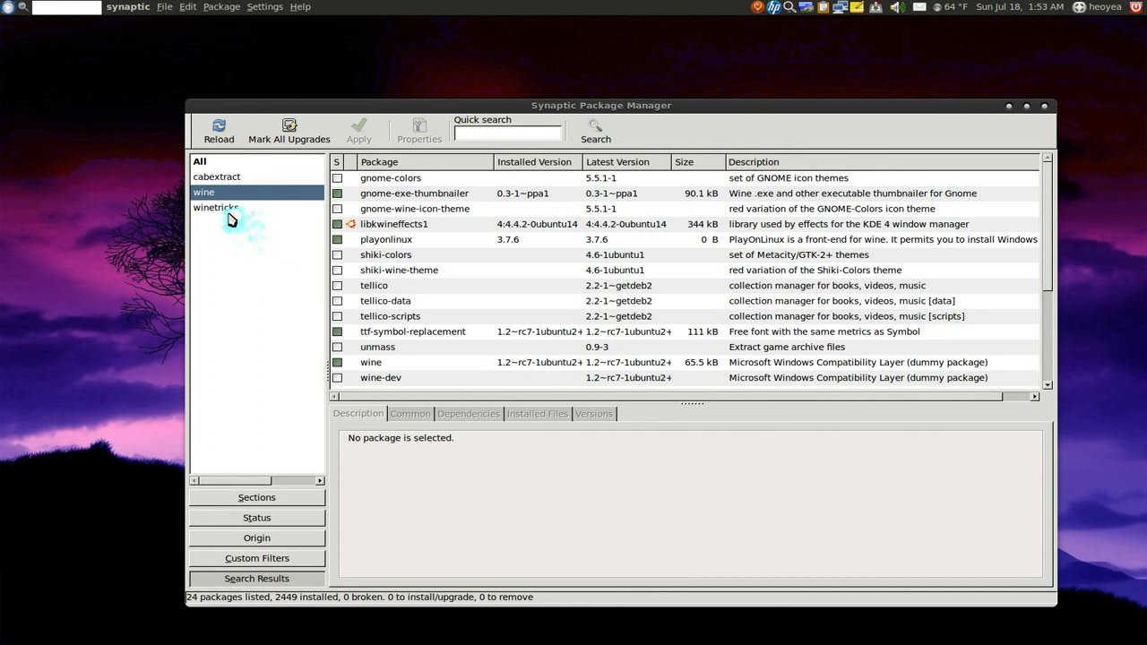
pyautogui.scroll(-3, 425, 309)
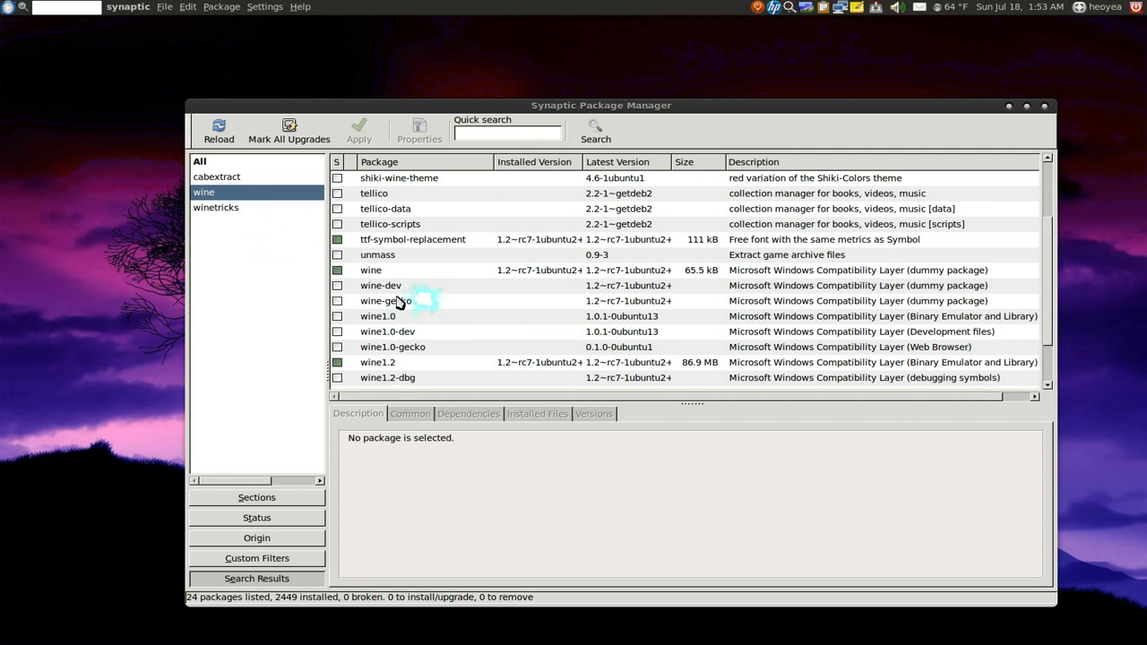
pyautogui.click(383, 272)
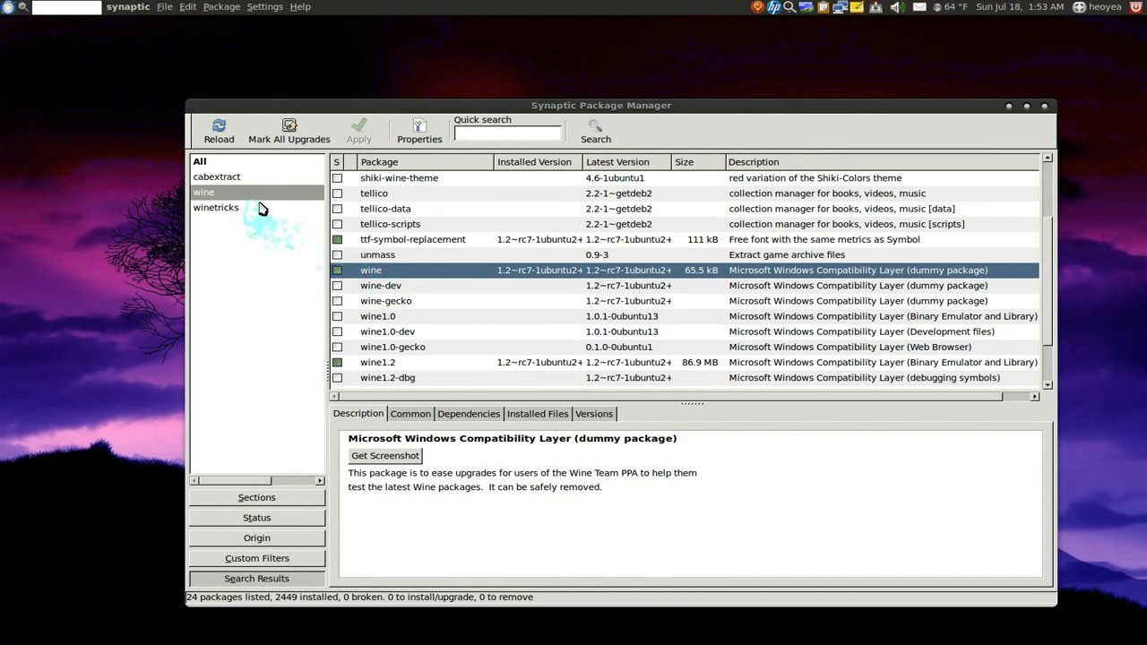
pyautogui.click(32, 122)
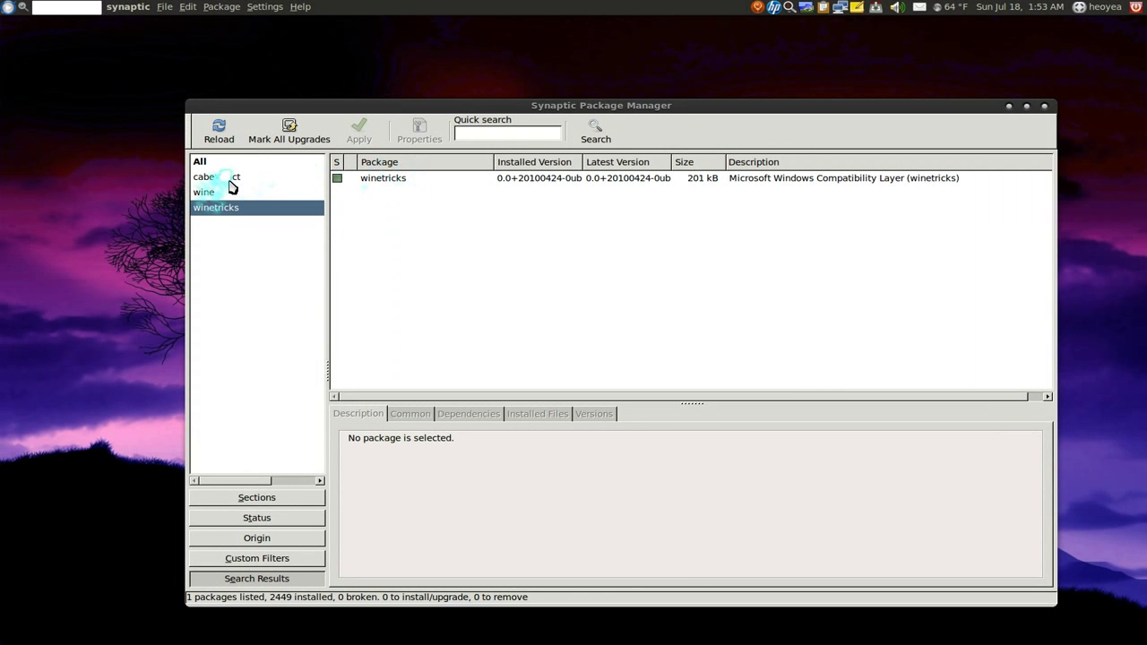
pyautogui.click(5, 171)
pyautogui.click(414, 178)
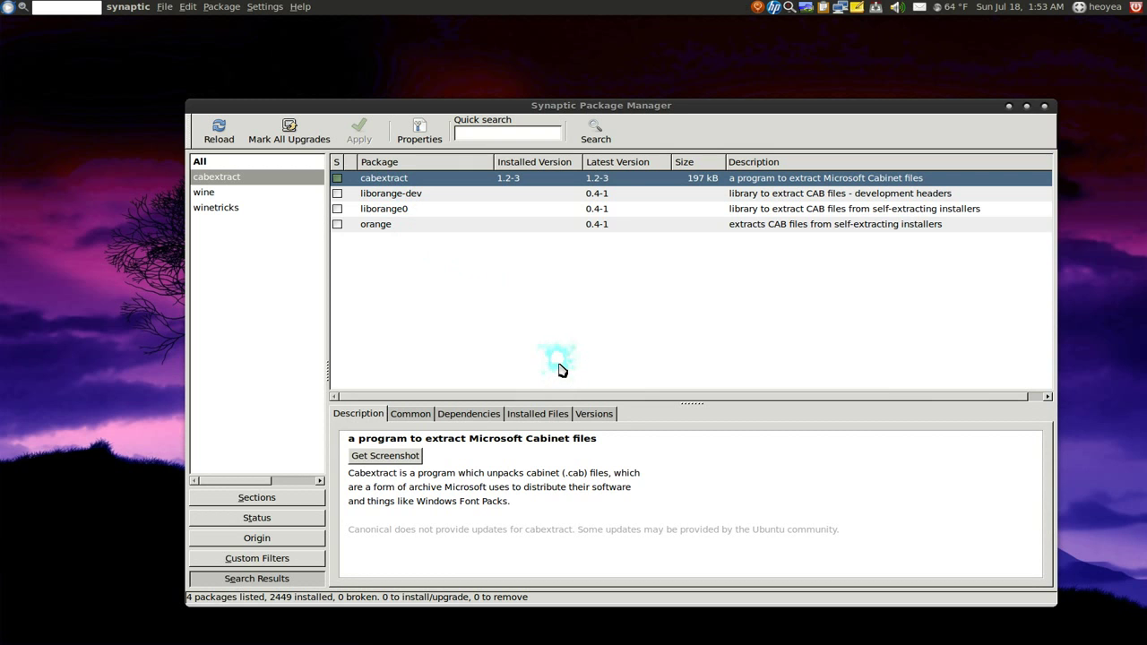
pyautogui.click(1007, 107)
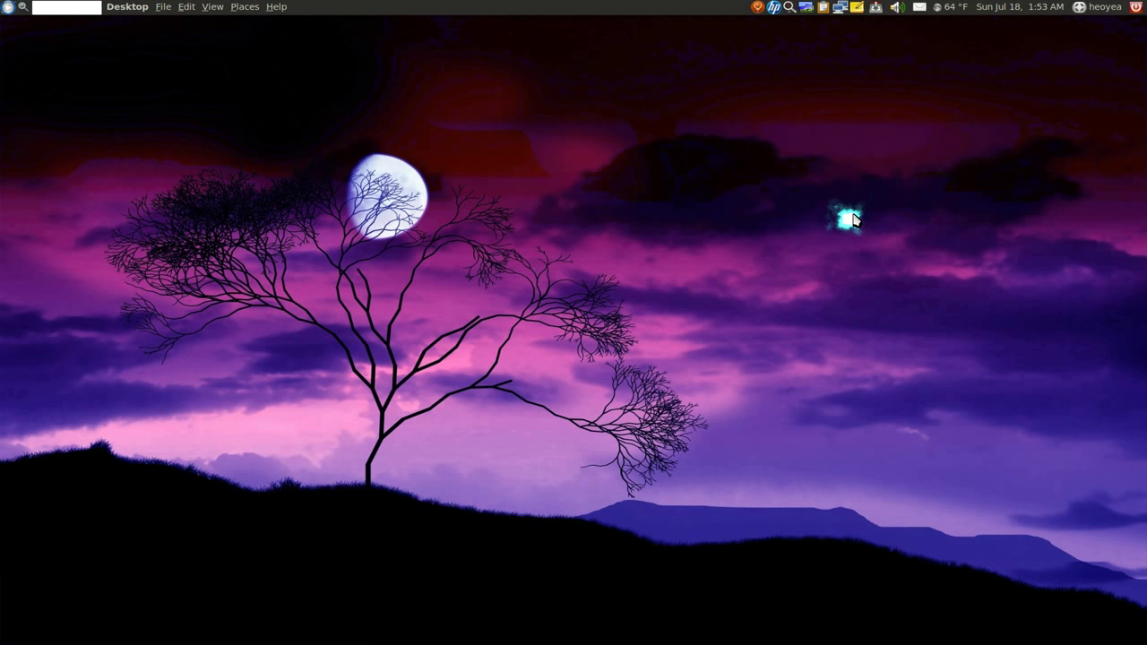